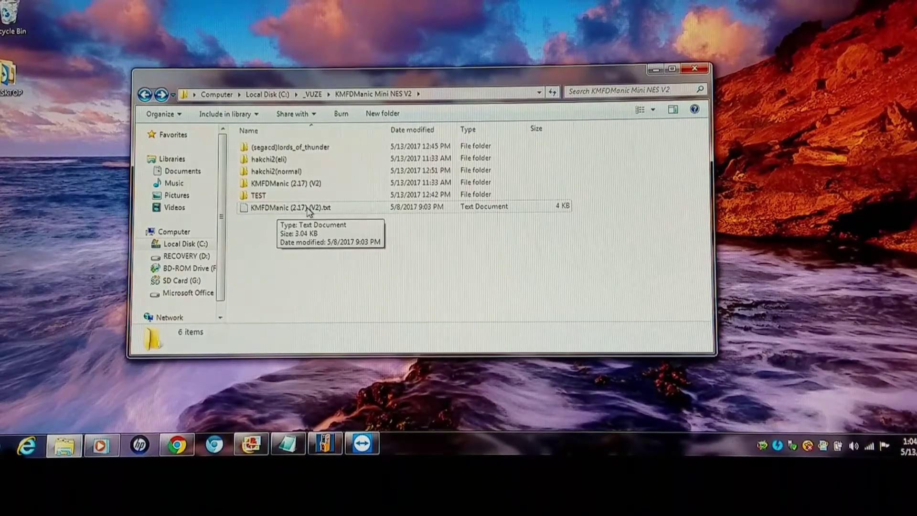
pyautogui.doubleClick(295, 184)
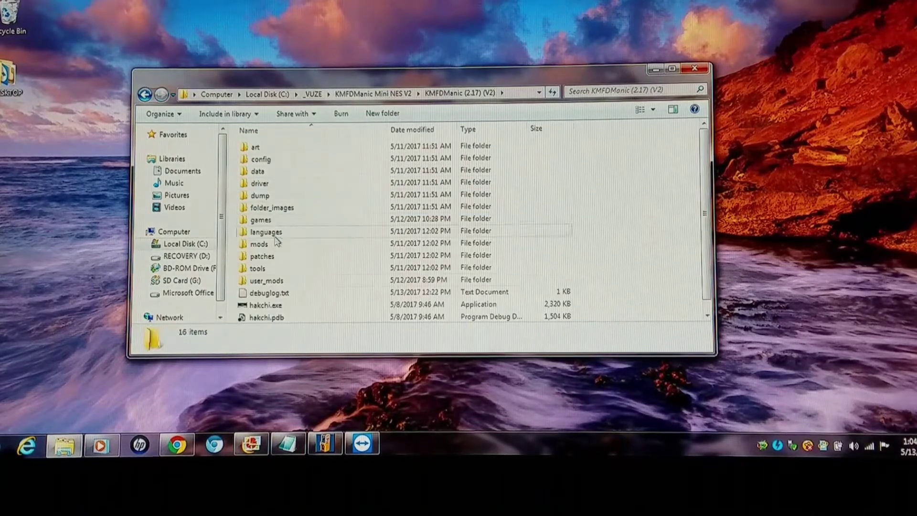
pyautogui.doubleClick(279, 305)
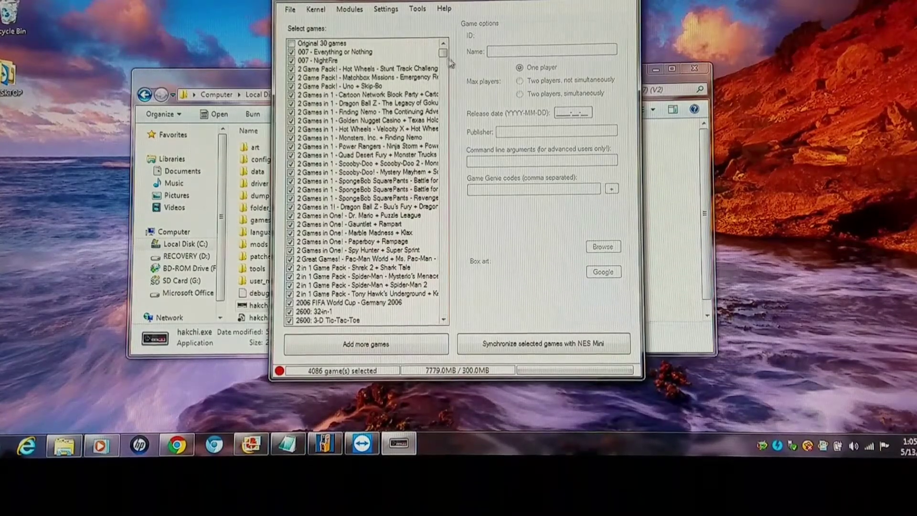
pyautogui.moveTo(445, 59); pyautogui.dragTo(435, 330)
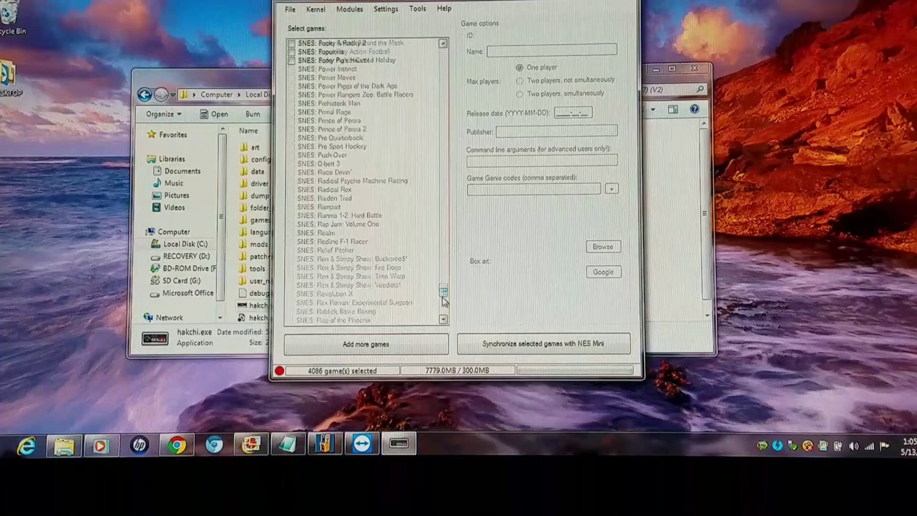
pyautogui.click(290, 9)
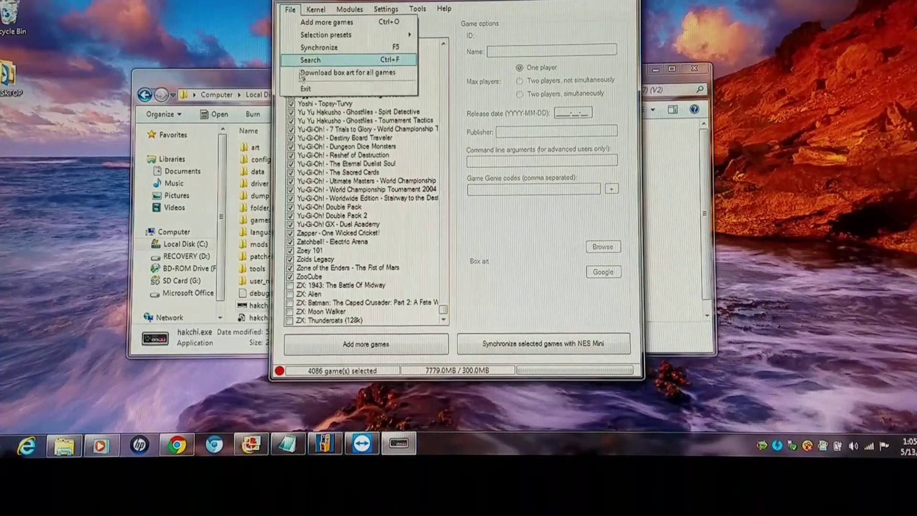
pyautogui.click(291, 102)
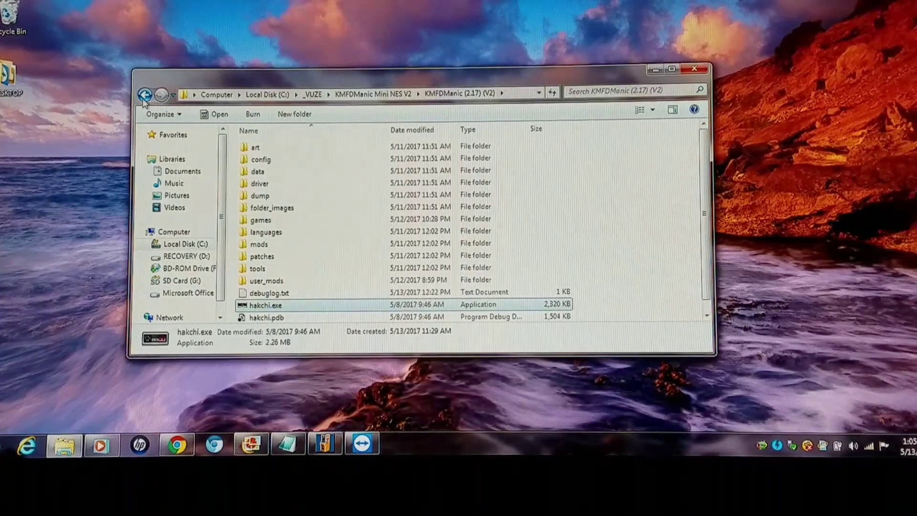
# Step: Copy the newer hakchi.exe from the hakchi2(eli) folder
pyautogui.click(373, 93)
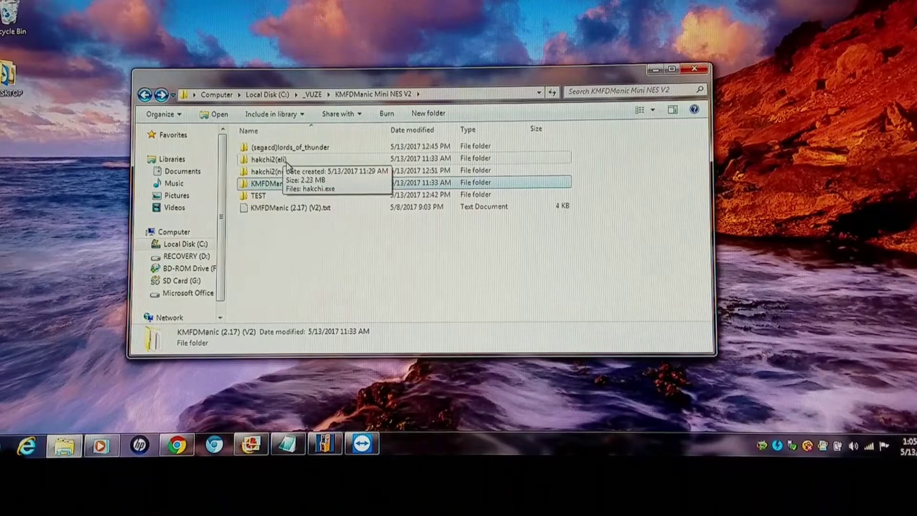
pyautogui.moveTo(269, 159)
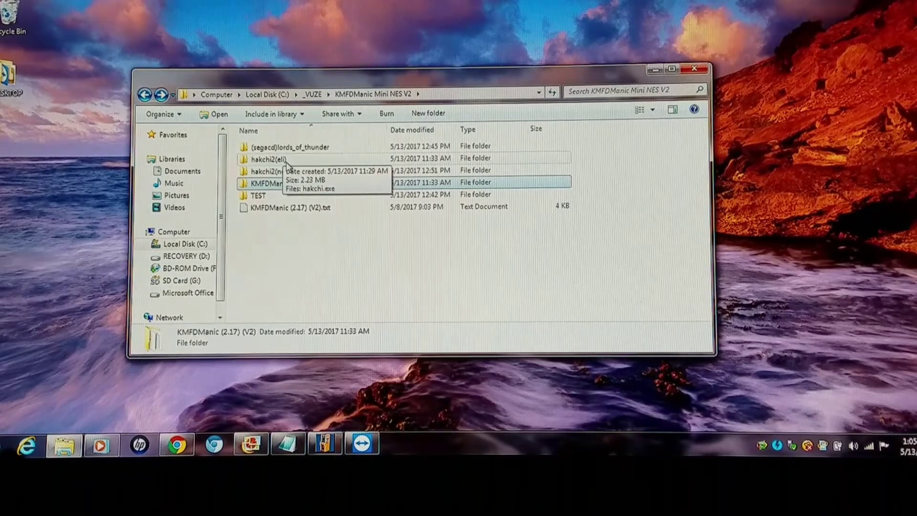
pyautogui.doubleClick(272, 160)
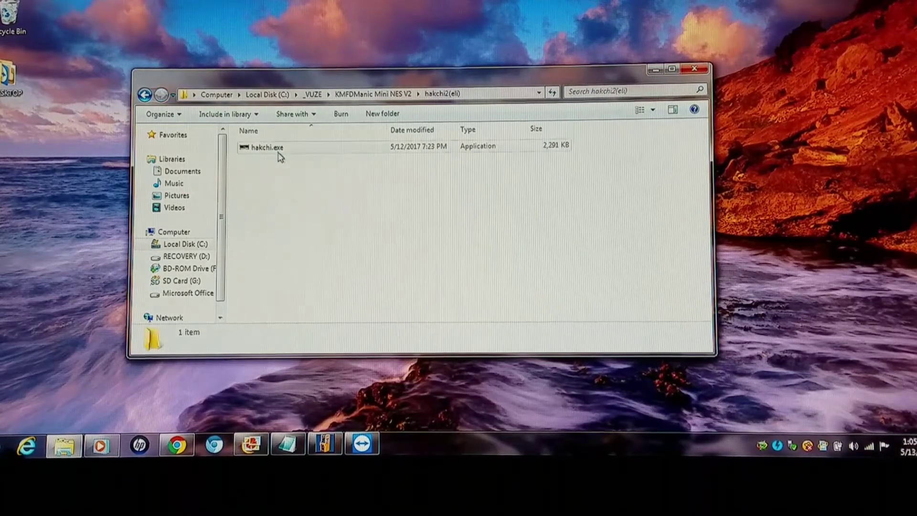
pyautogui.rightClick(281, 151)
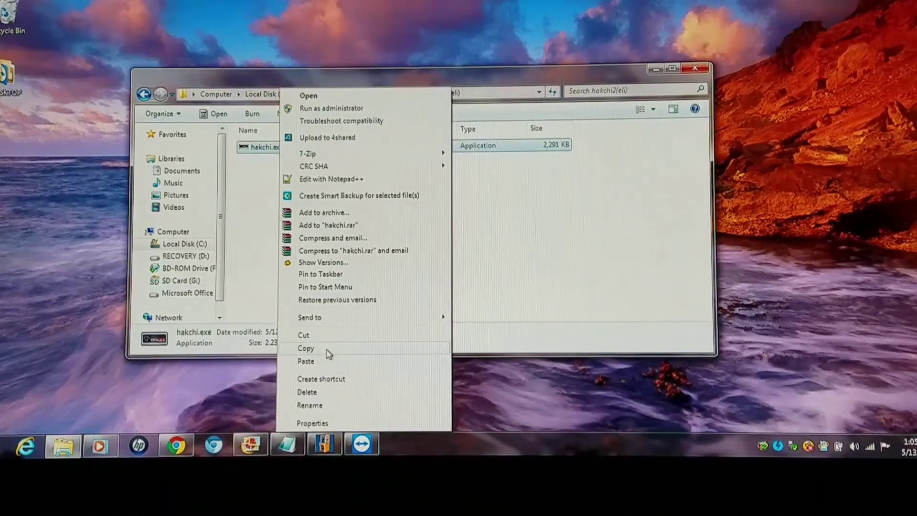
pyautogui.click(306, 349)
# Step: Paste it into KMFDManic (2.17) (V2), replacing the old hakchi.exe
pyautogui.press('BackSpace')
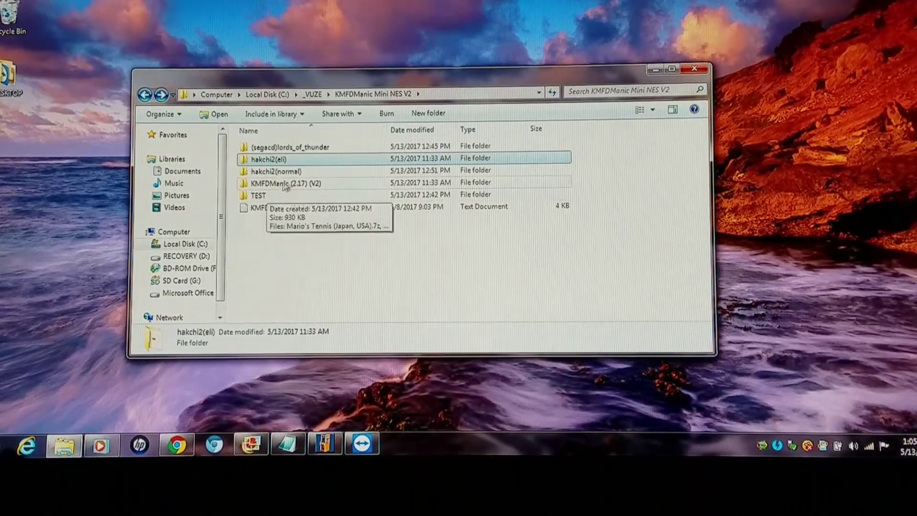
pyautogui.doubleClick(285, 184)
pyautogui.rightClick(608, 209)
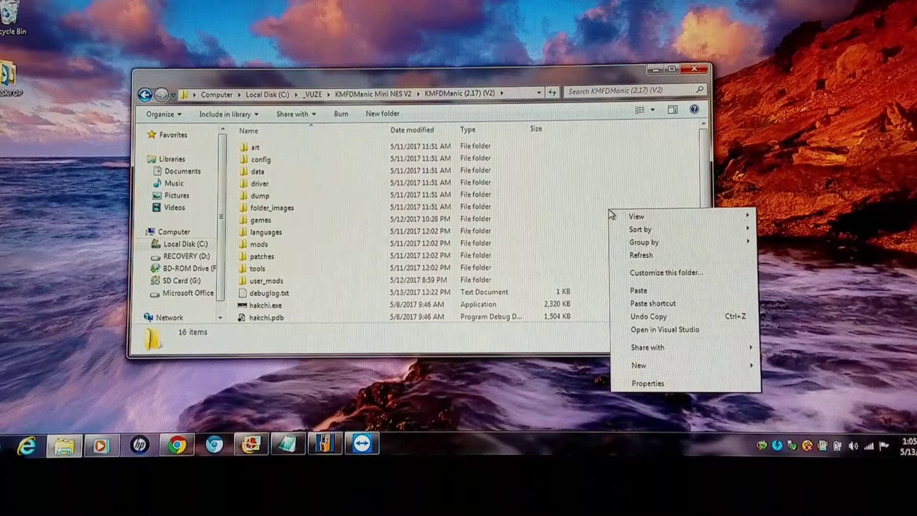
pyautogui.click(638, 291)
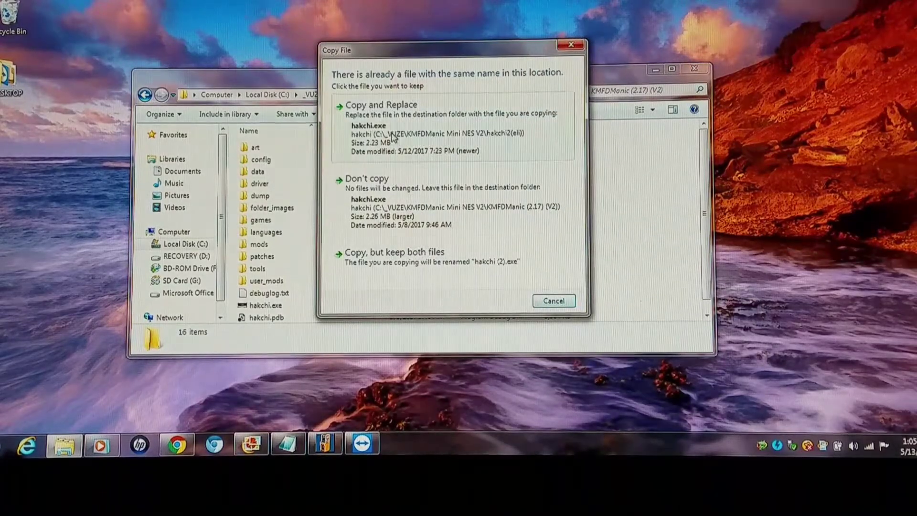
pyautogui.click(393, 138)
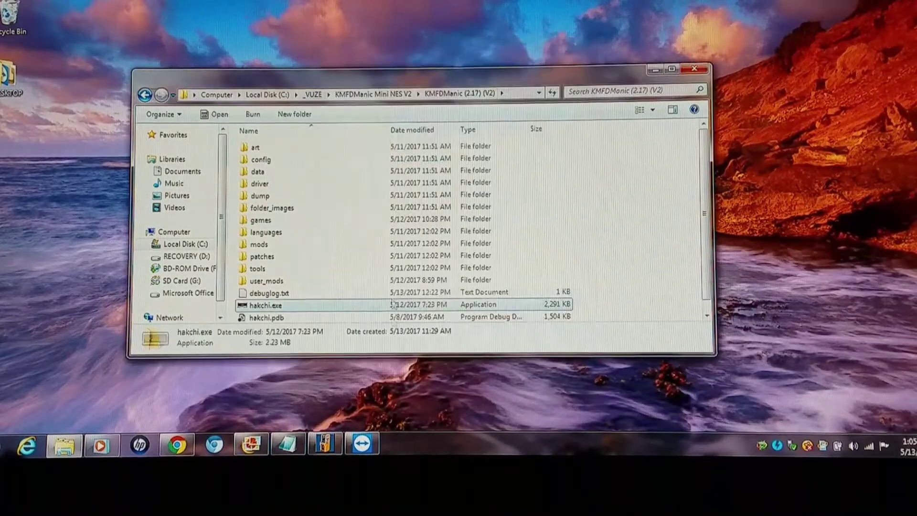
# Step: Unblock the new hakchi.exe in its file properties and confirm
pyautogui.rightClick(286, 307)
pyautogui.click(315, 294)
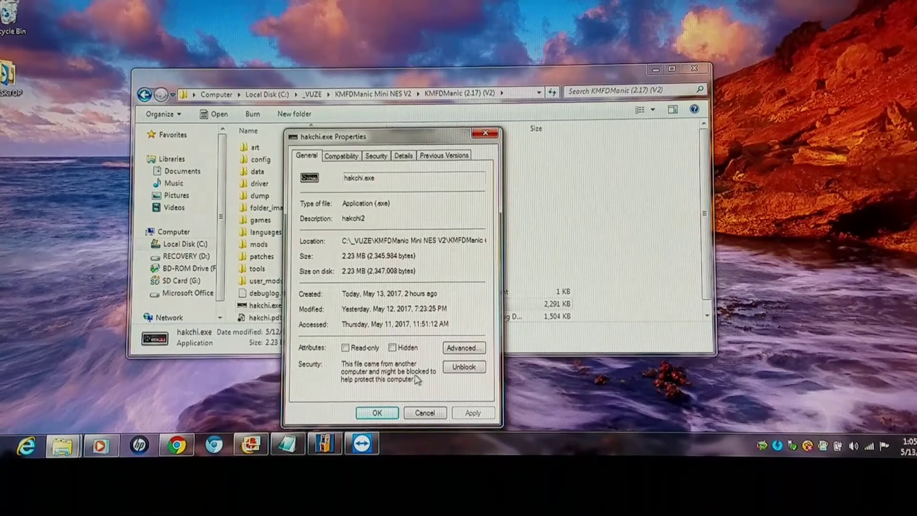
pyautogui.click(462, 367)
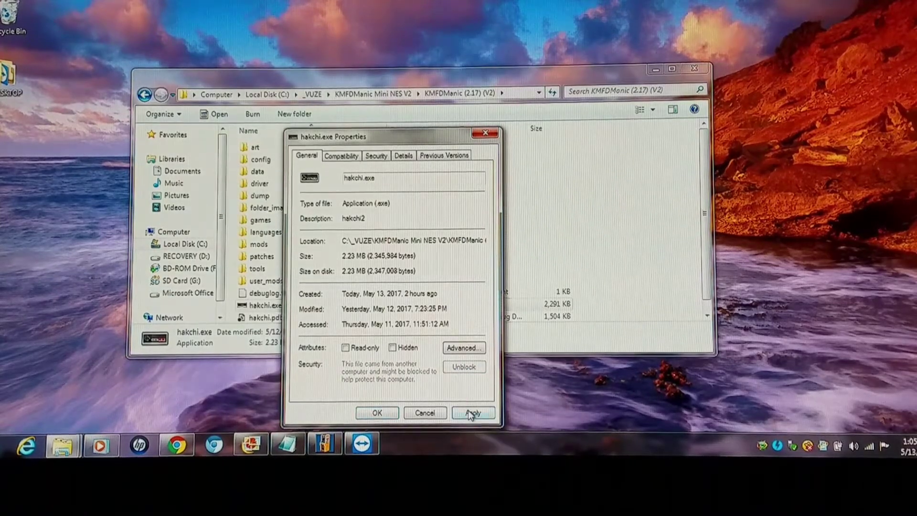
pyautogui.click(391, 414)
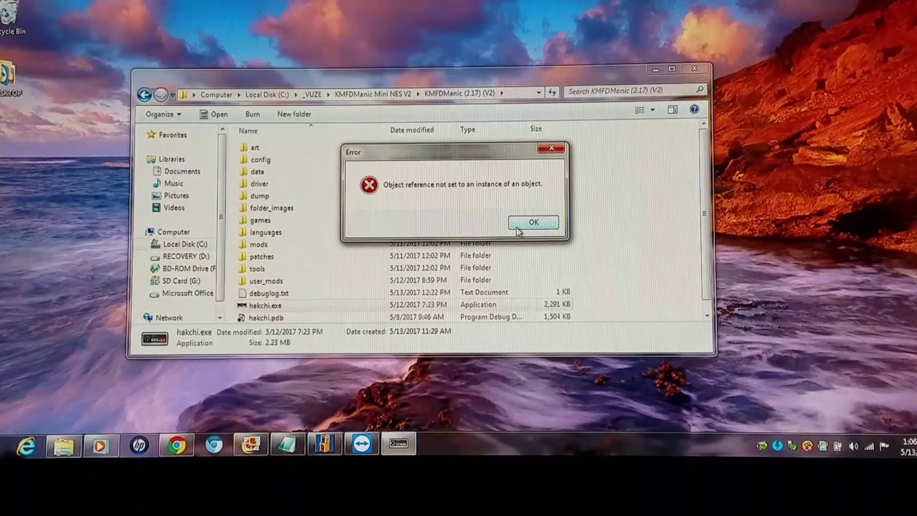
pyautogui.click(516, 226)
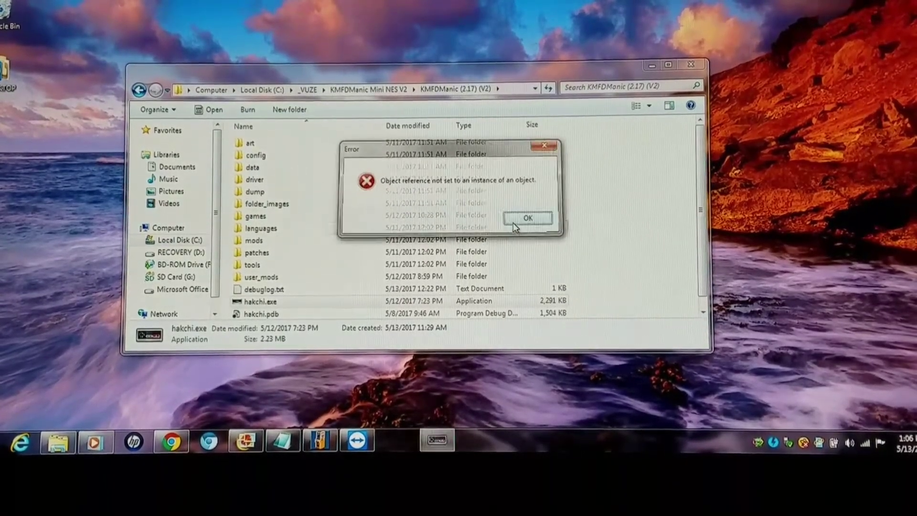
pyautogui.click(513, 223)
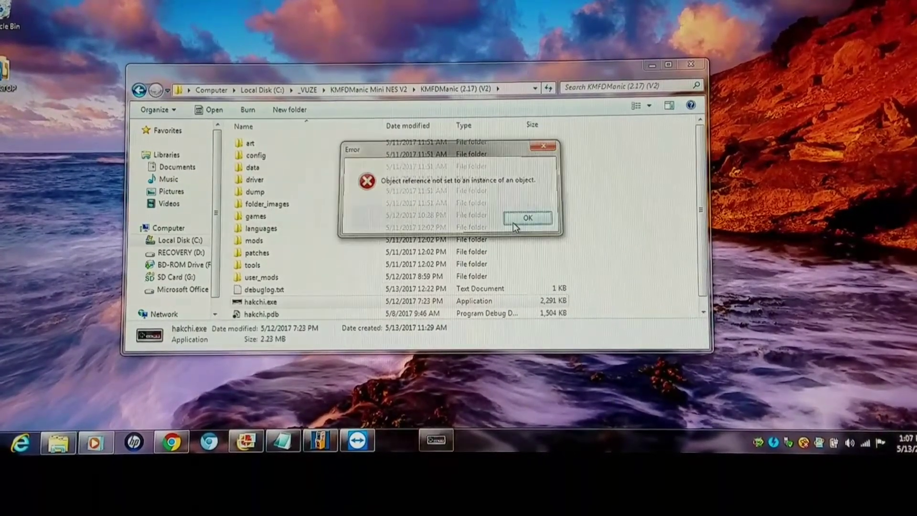
pyautogui.click(513, 223)
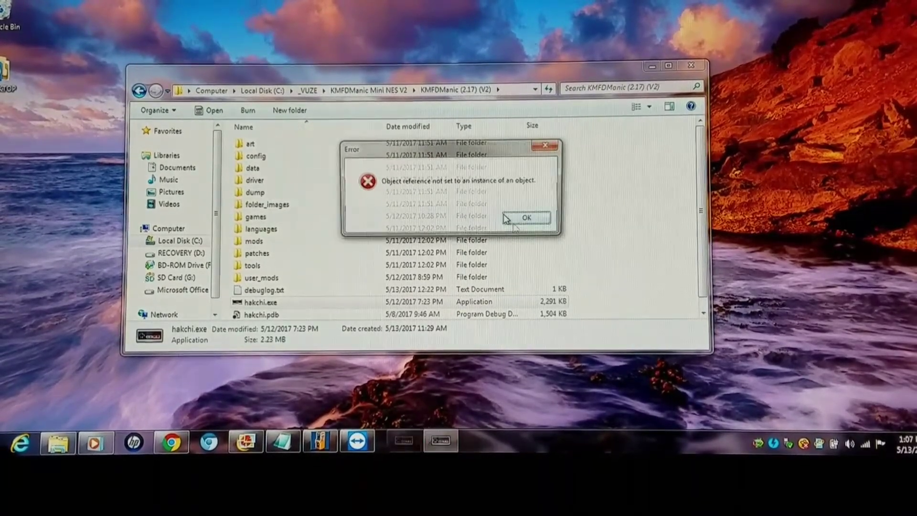
pyautogui.click(513, 223)
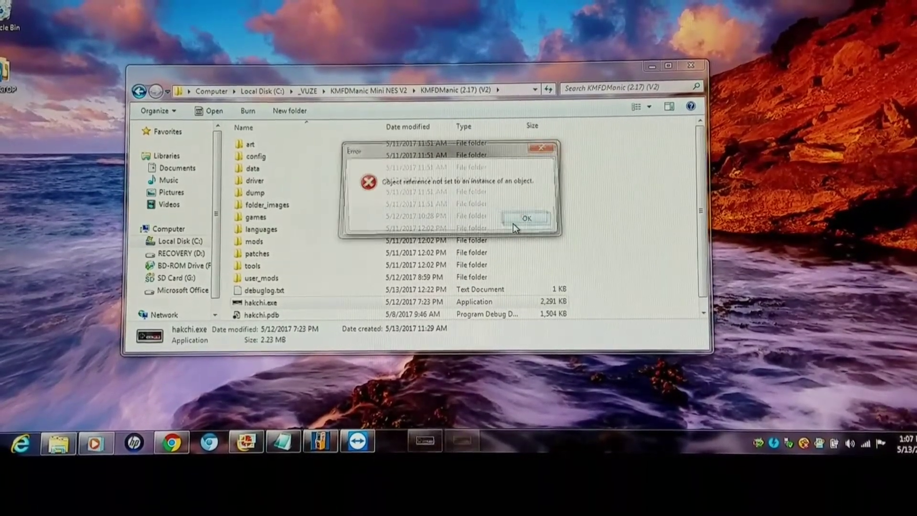
pyautogui.click(514, 223)
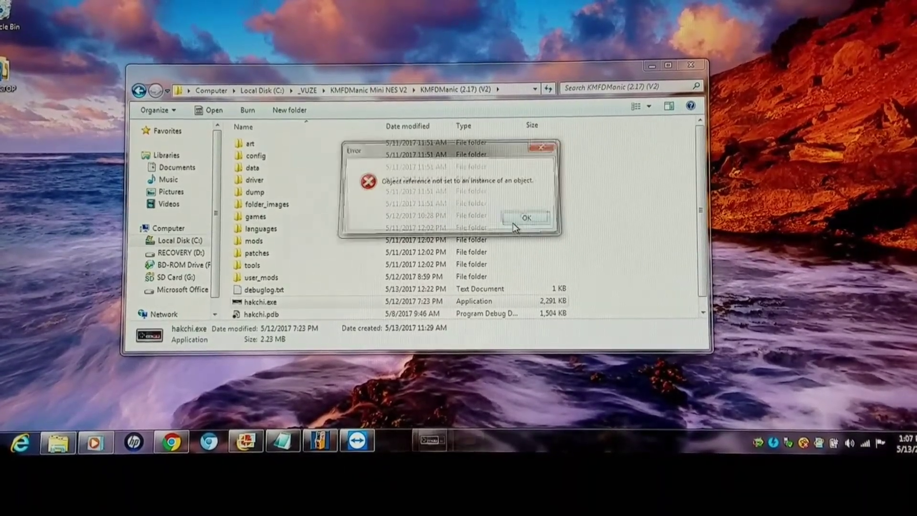
pyautogui.click(513, 224)
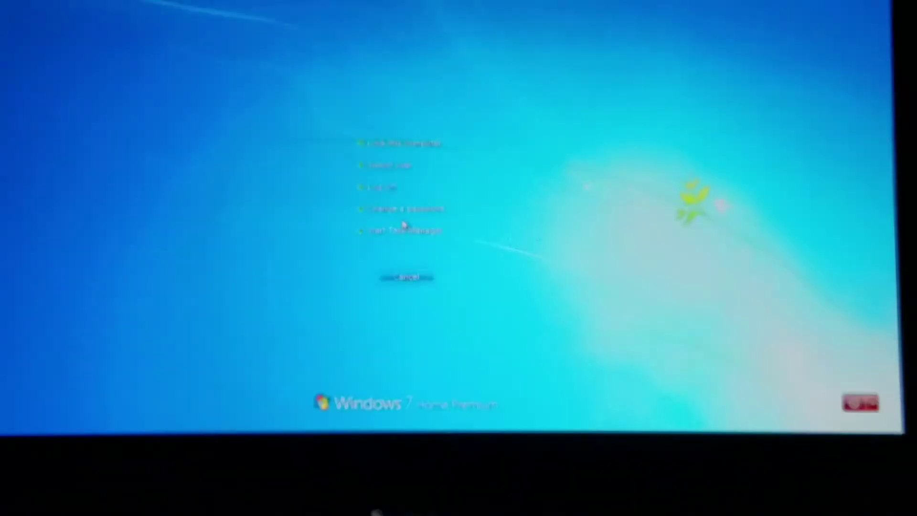
# Step: Start Task Manager, pick out the hakchi2 process, then return to the error
pyautogui.click(406, 232)
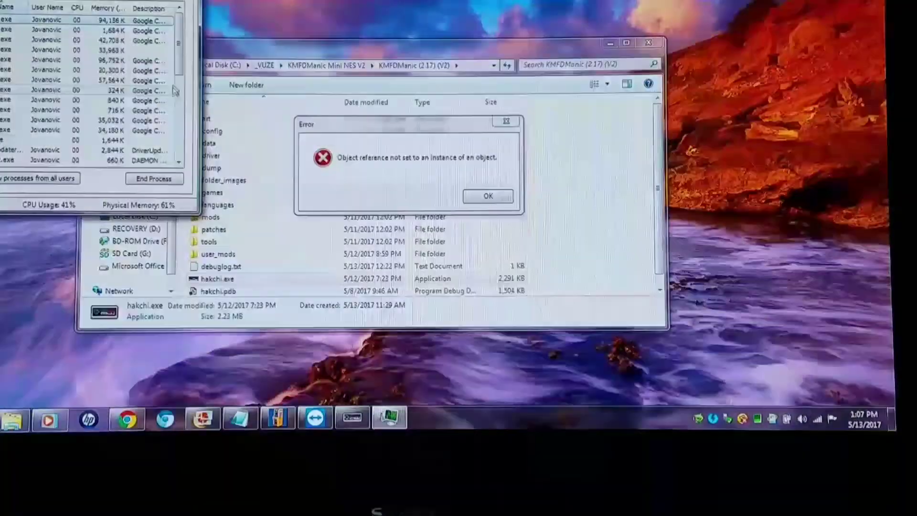
pyautogui.scroll(-2, 7, 160)
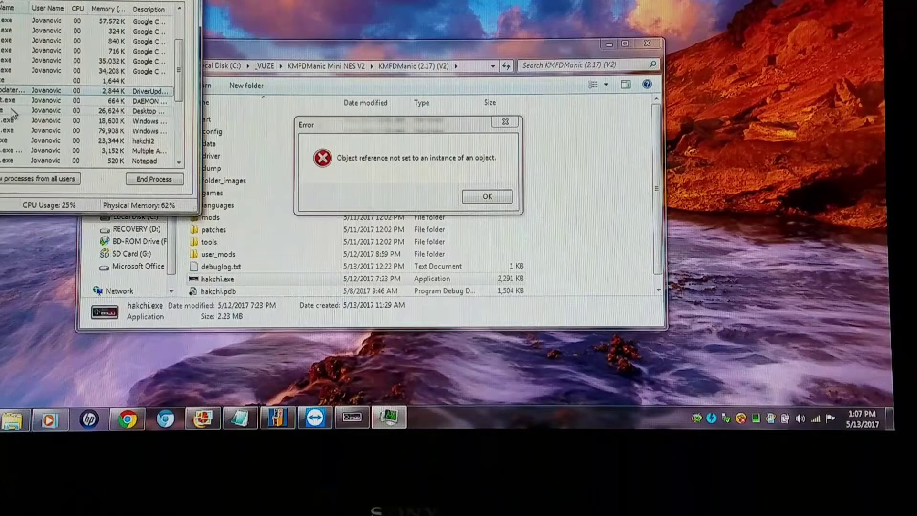
pyautogui.click(6, 111)
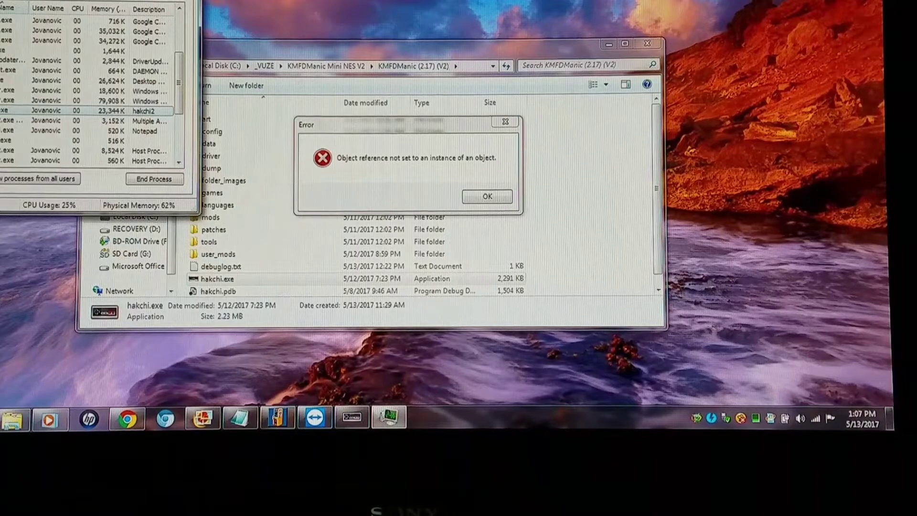
pyautogui.click(400, 125)
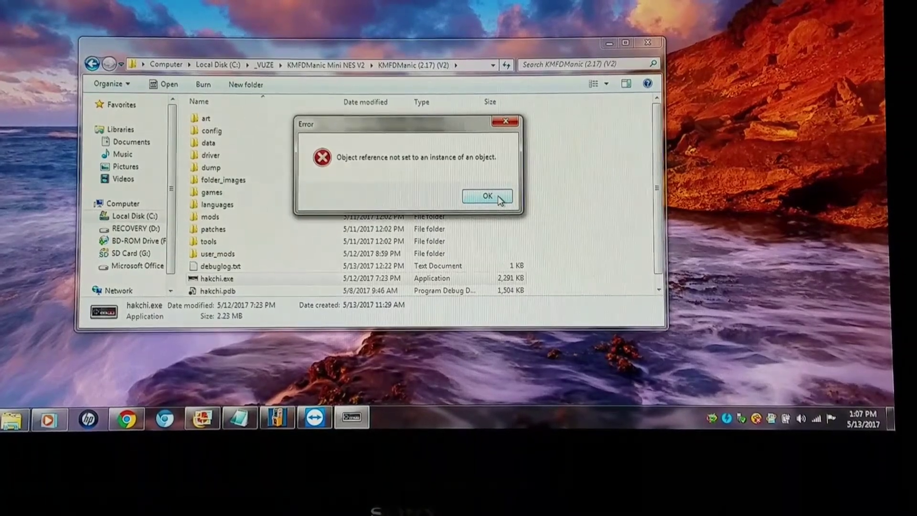
pyautogui.click(498, 196)
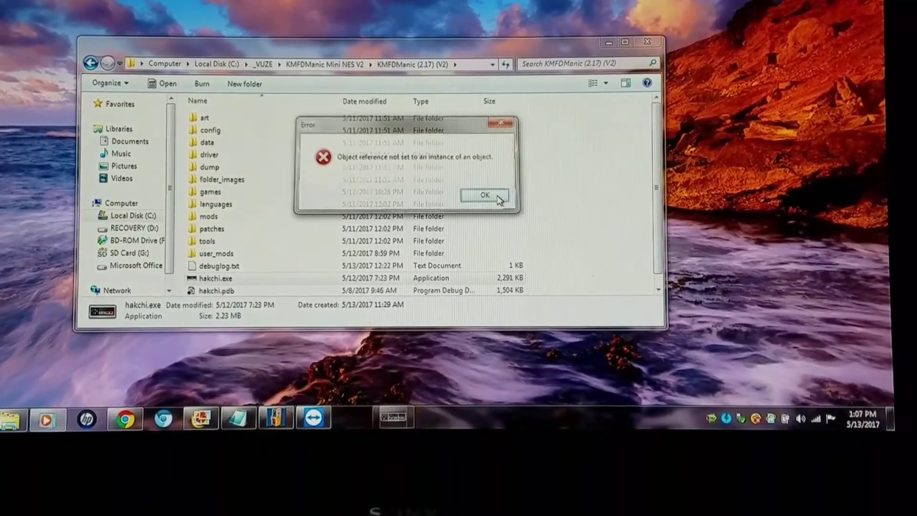
pyautogui.click(497, 196)
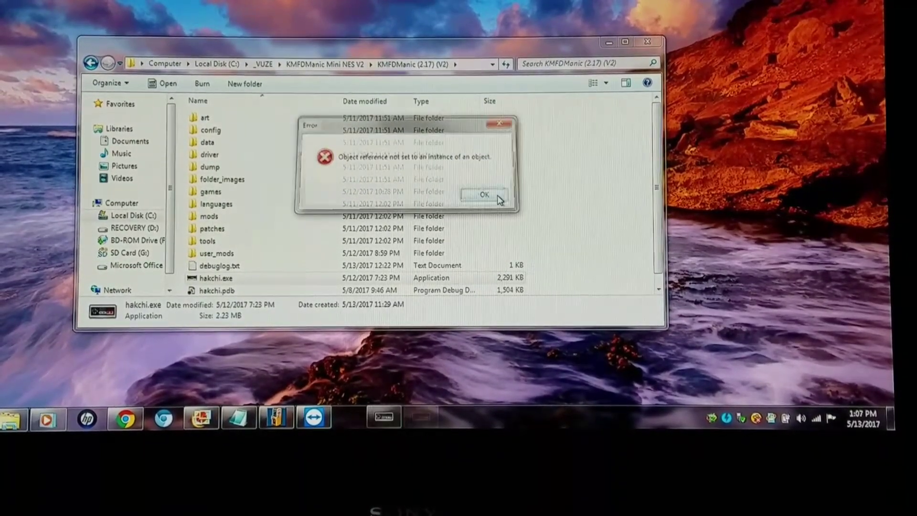
pyautogui.click(484, 196)
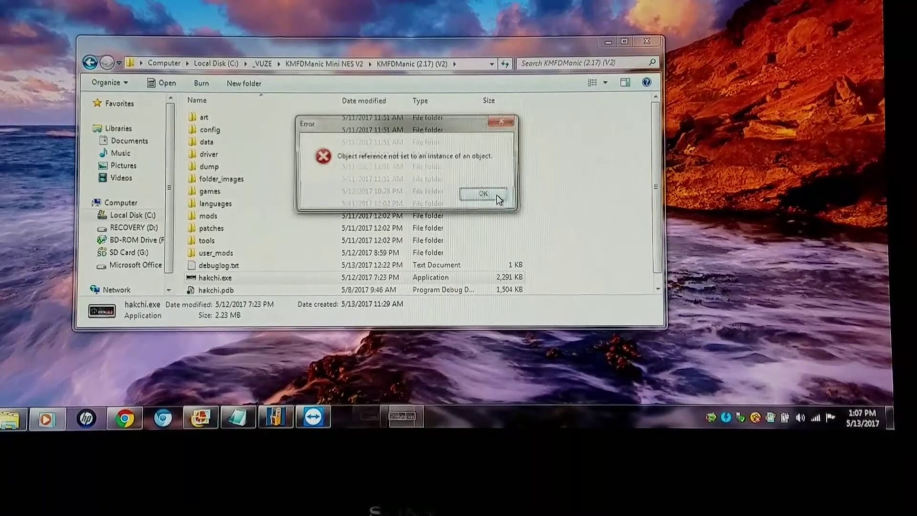
pyautogui.click(497, 195)
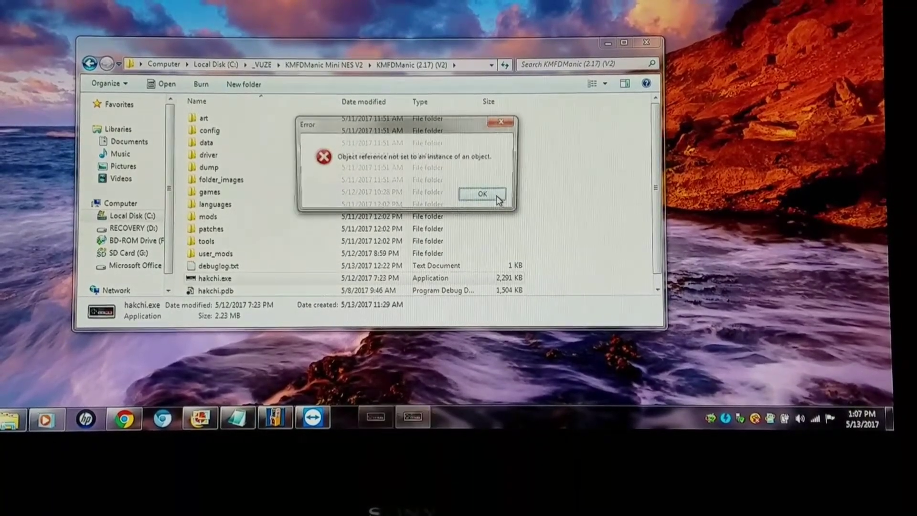
pyautogui.click(497, 196)
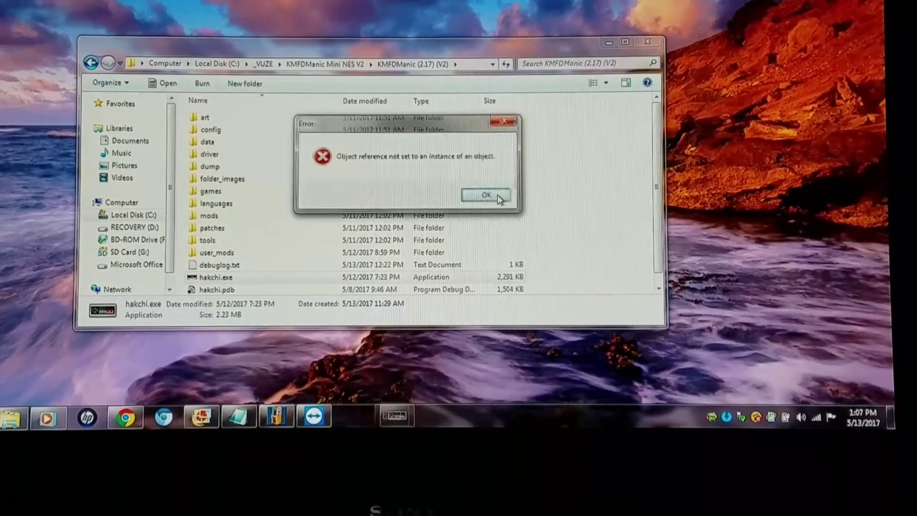
pyautogui.click(498, 196)
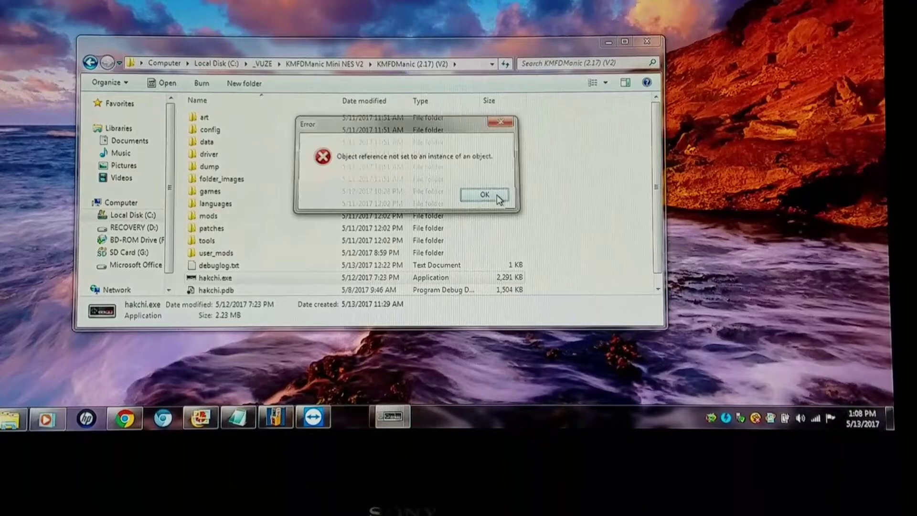
pyautogui.click(497, 196)
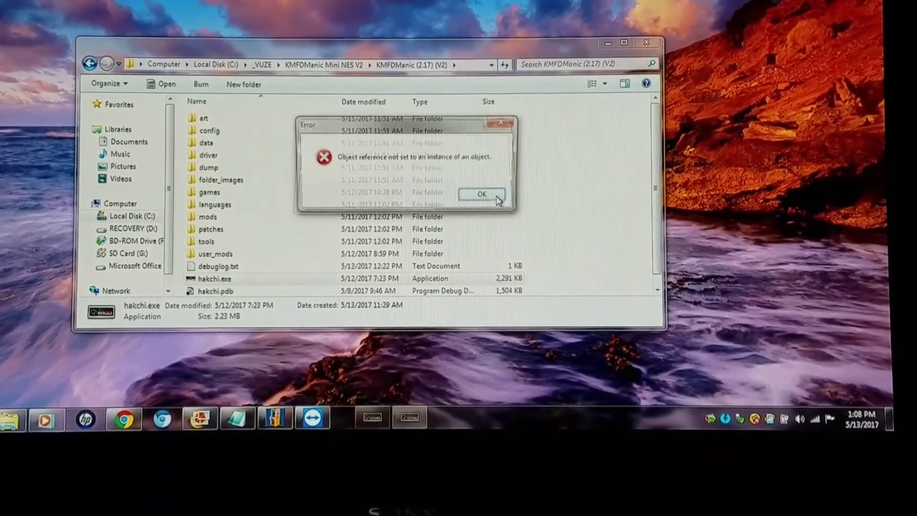
pyautogui.click(492, 192)
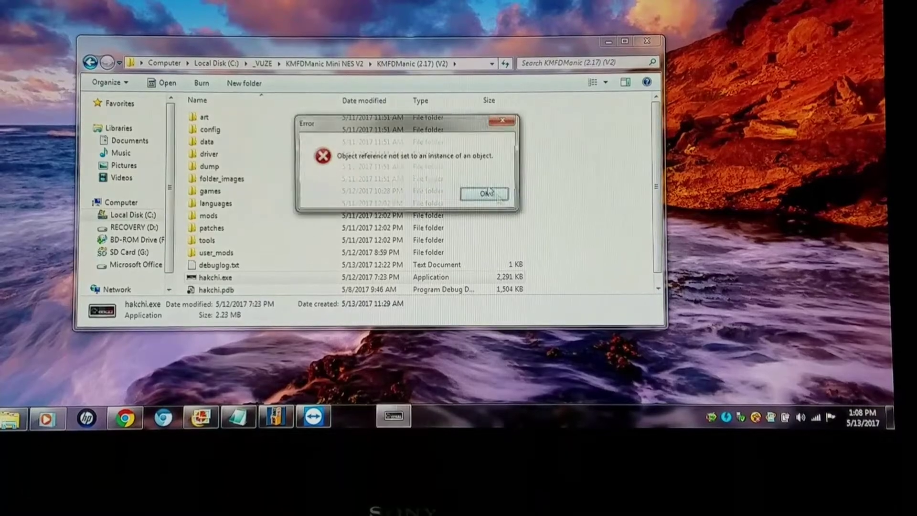
pyautogui.click(497, 199)
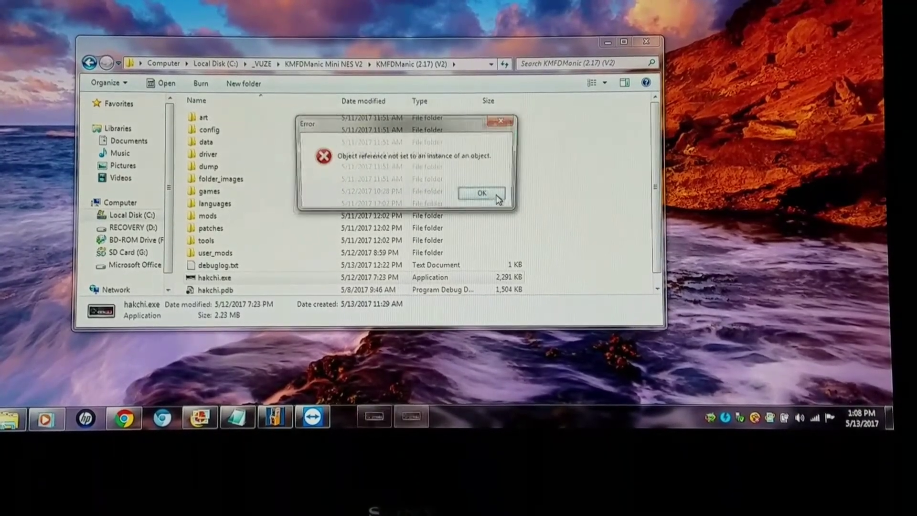
pyautogui.click(497, 198)
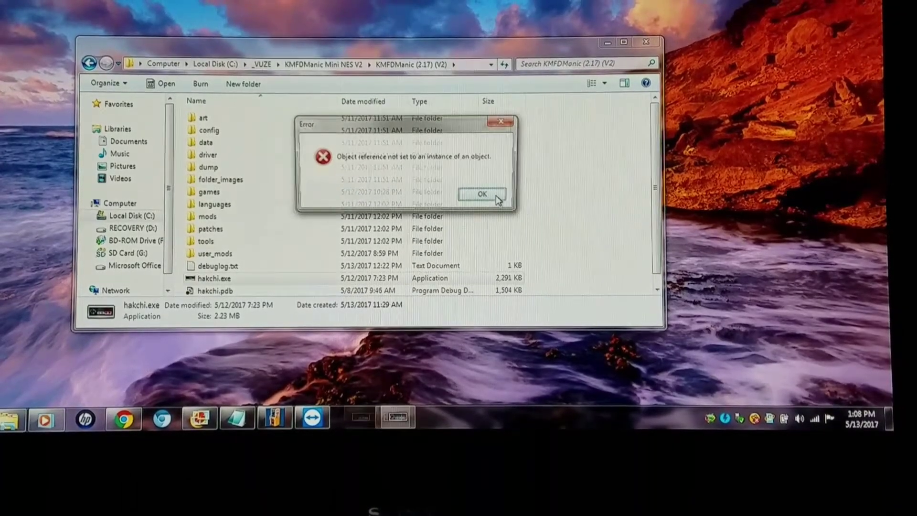
pyautogui.click(497, 199)
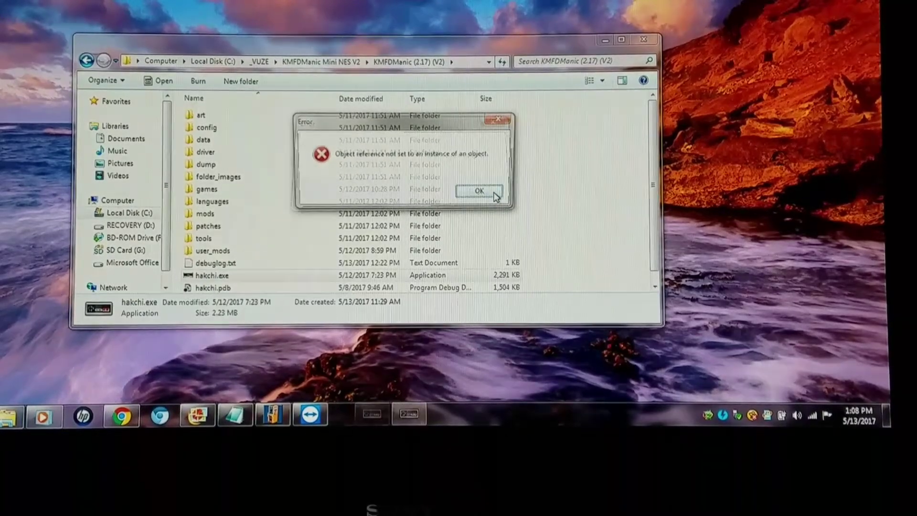
# Step: Dismiss the object reference error so the game list loads with 4086 games
pyautogui.click(494, 195)
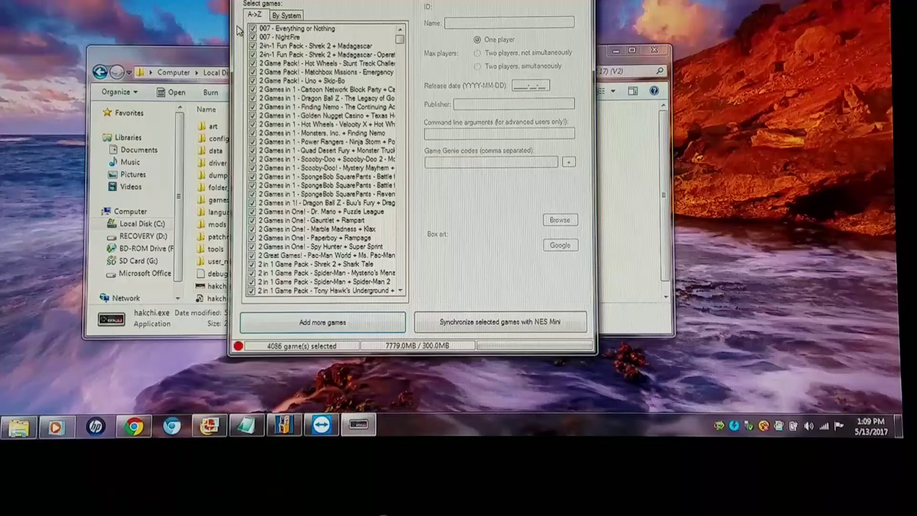
pyautogui.click(63, 424)
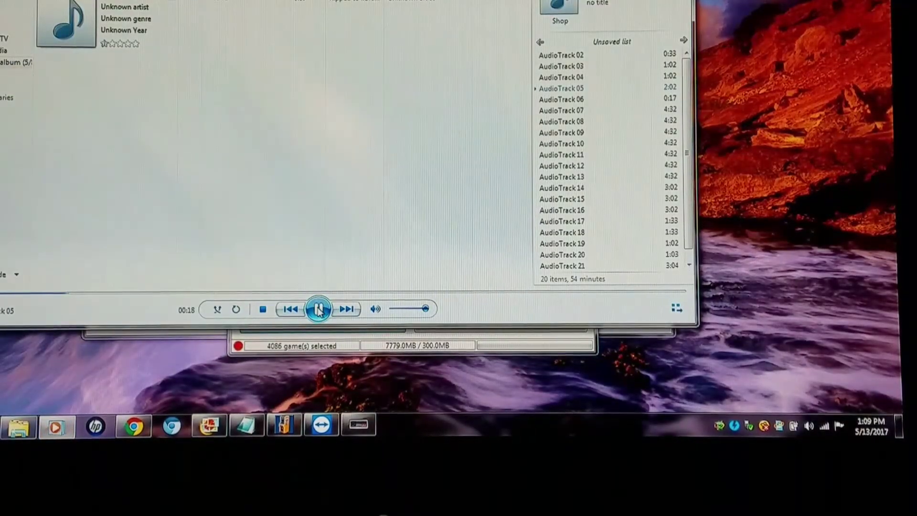
pyautogui.click(55, 427)
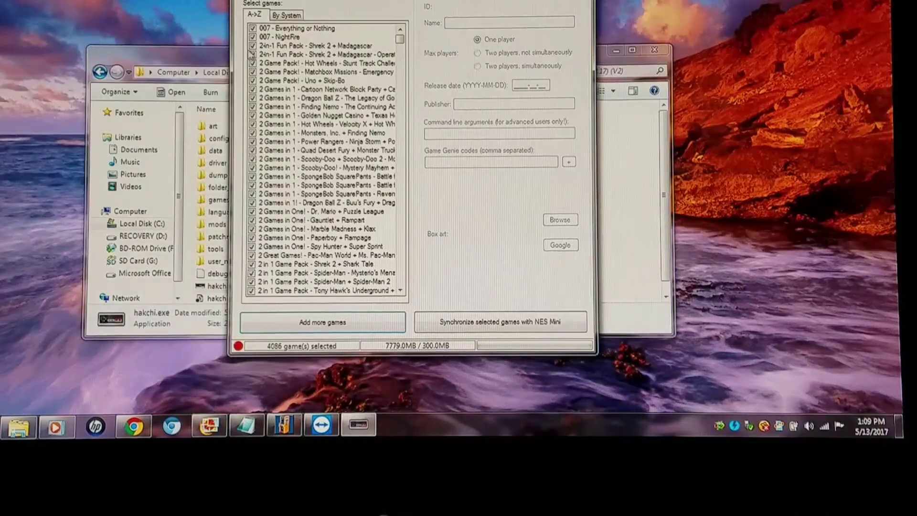
pyautogui.moveTo(400, 37); pyautogui.dragTo(403, 68)
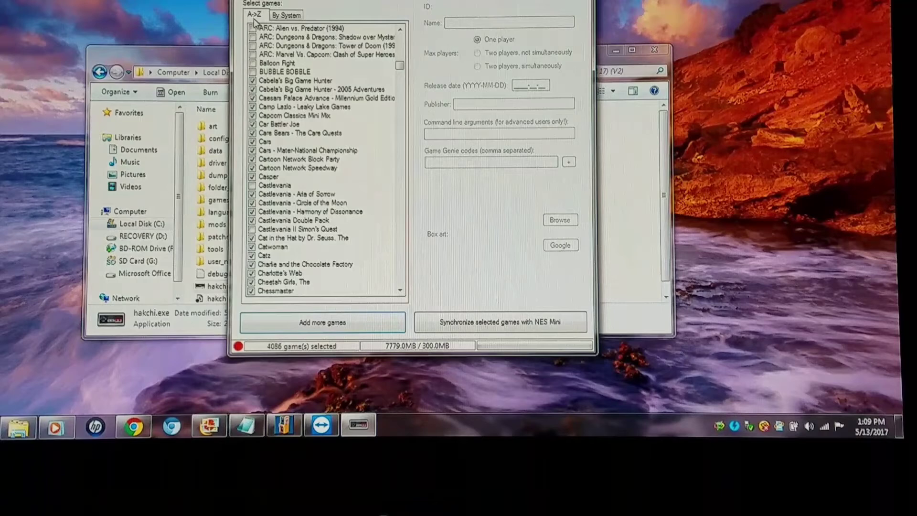
# Step: Switch to By System and step through Atari Lynx, PC Engine, Sega 32X, GameGear, Genesis, Master System
pyautogui.click(293, 18)
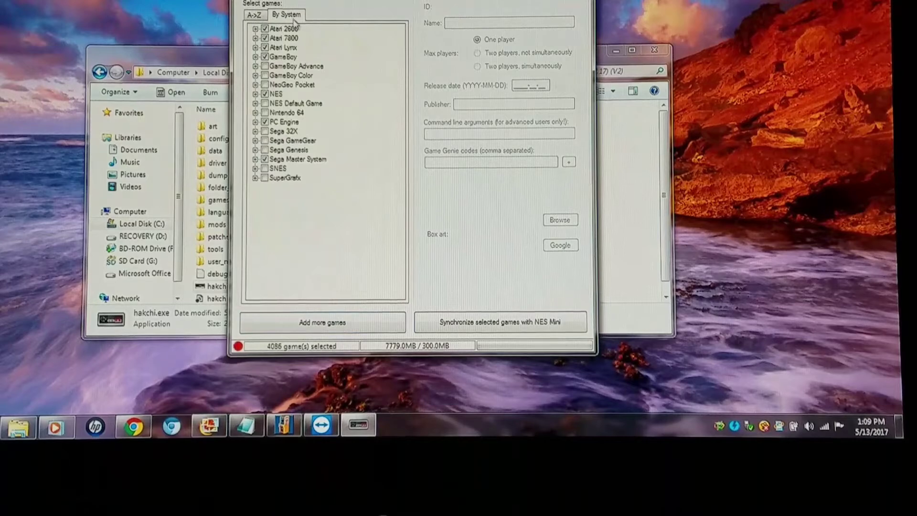
pyautogui.click(287, 47)
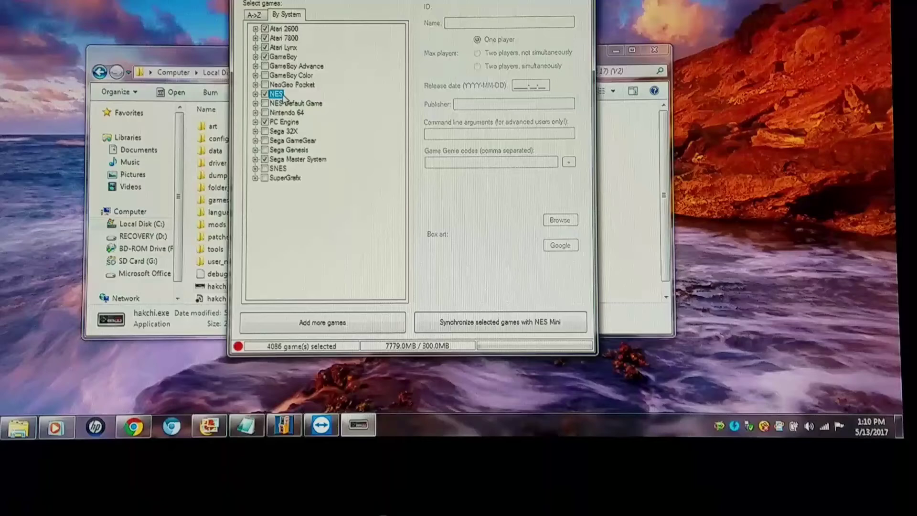
pyautogui.click(298, 123)
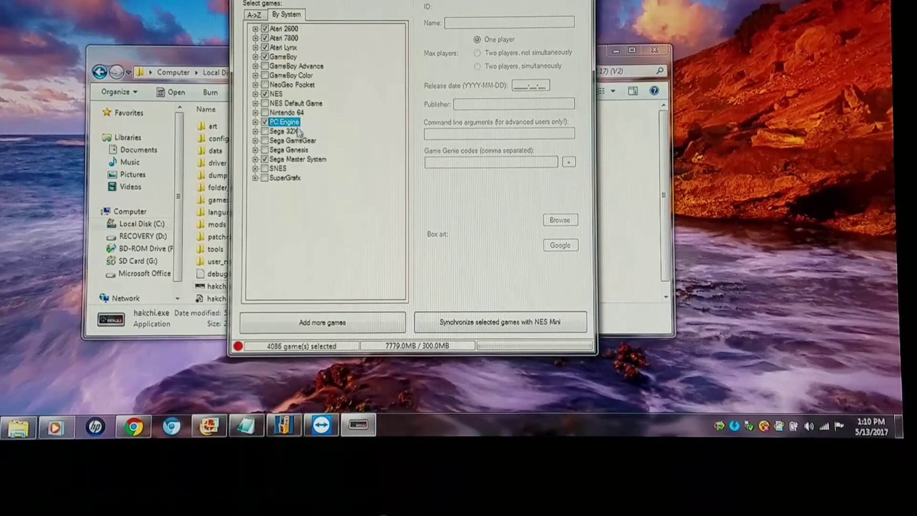
pyautogui.click(296, 132)
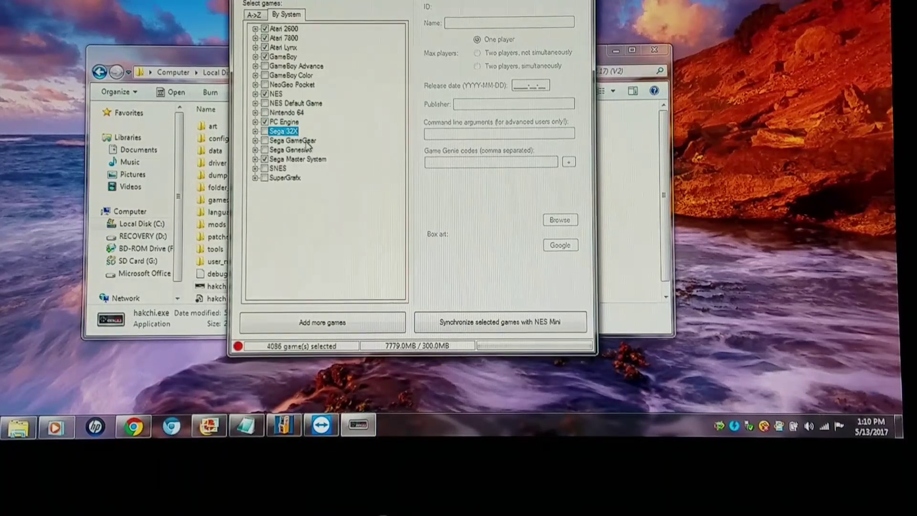
pyautogui.click(306, 141)
pyautogui.click(307, 151)
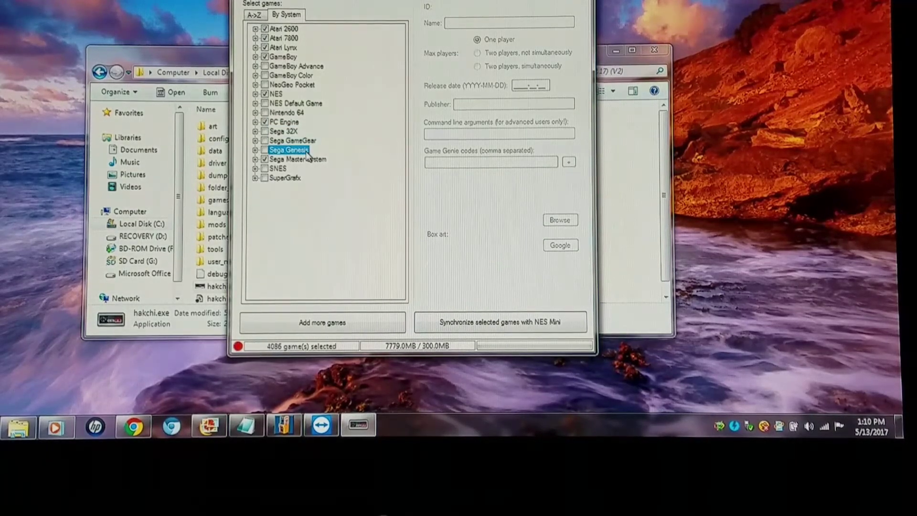
pyautogui.click(308, 161)
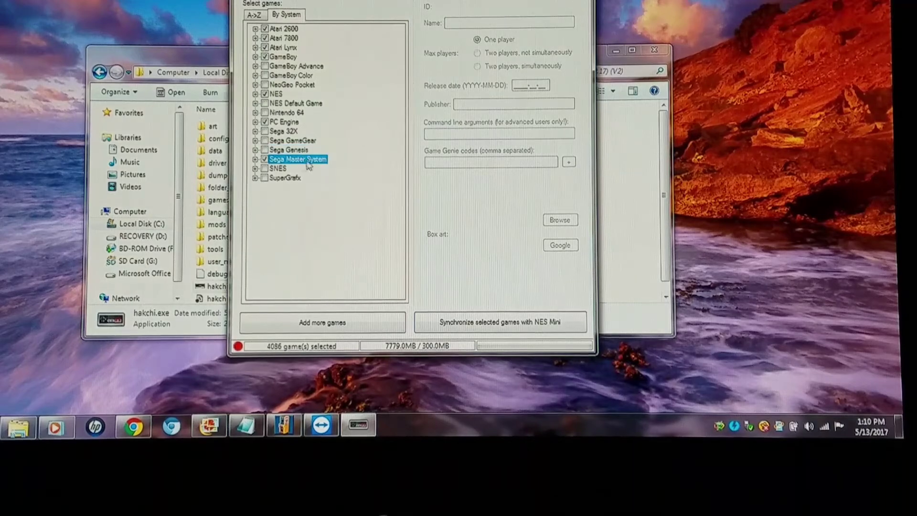
# Step: Expand the SNES category to list its individual games
pyautogui.click(280, 169)
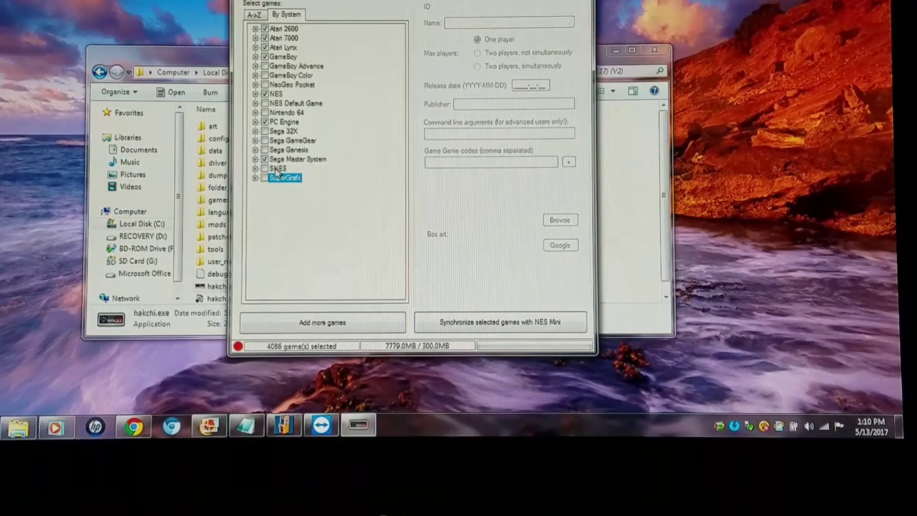
pyautogui.doubleClick(280, 169)
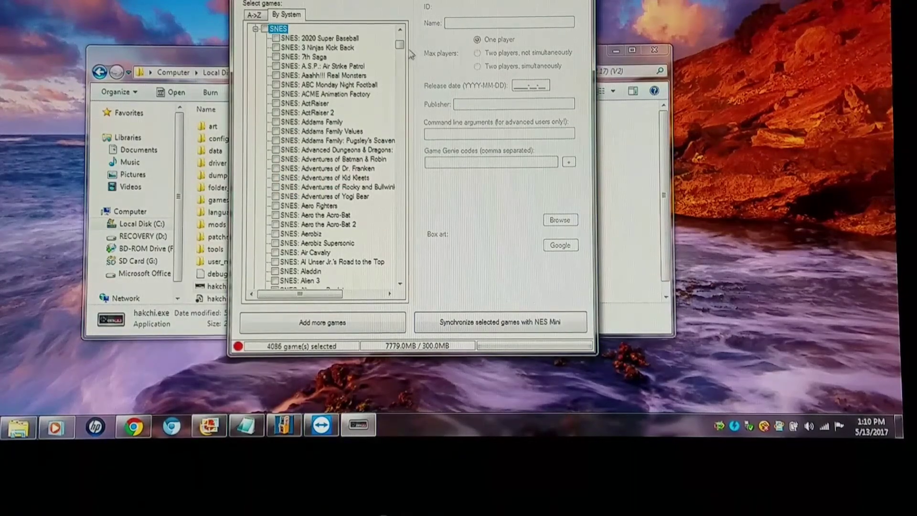
pyautogui.moveTo(399, 49); pyautogui.dragTo(414, 101)
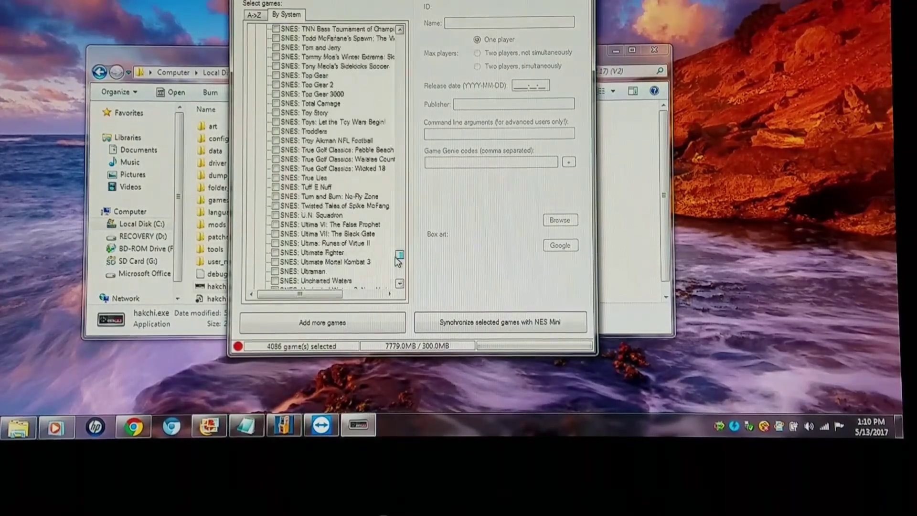